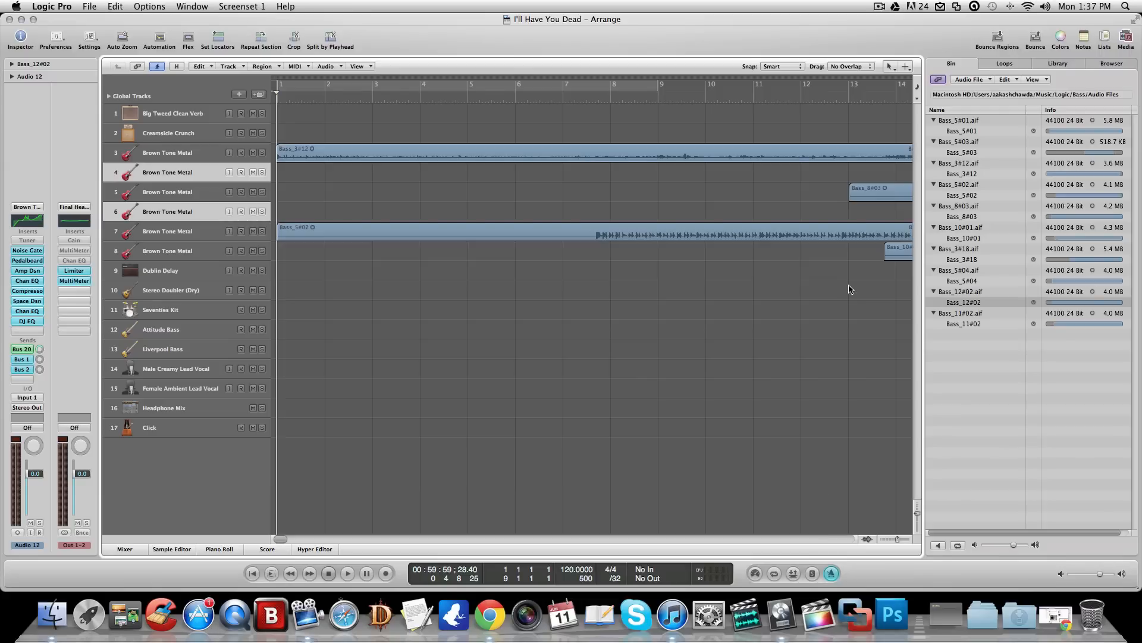
Examine how the recorded bass regions are laid out along the arrangement timeline
scroll(849, 290, "right", 10)
scroll(849, 289, "right", 15)
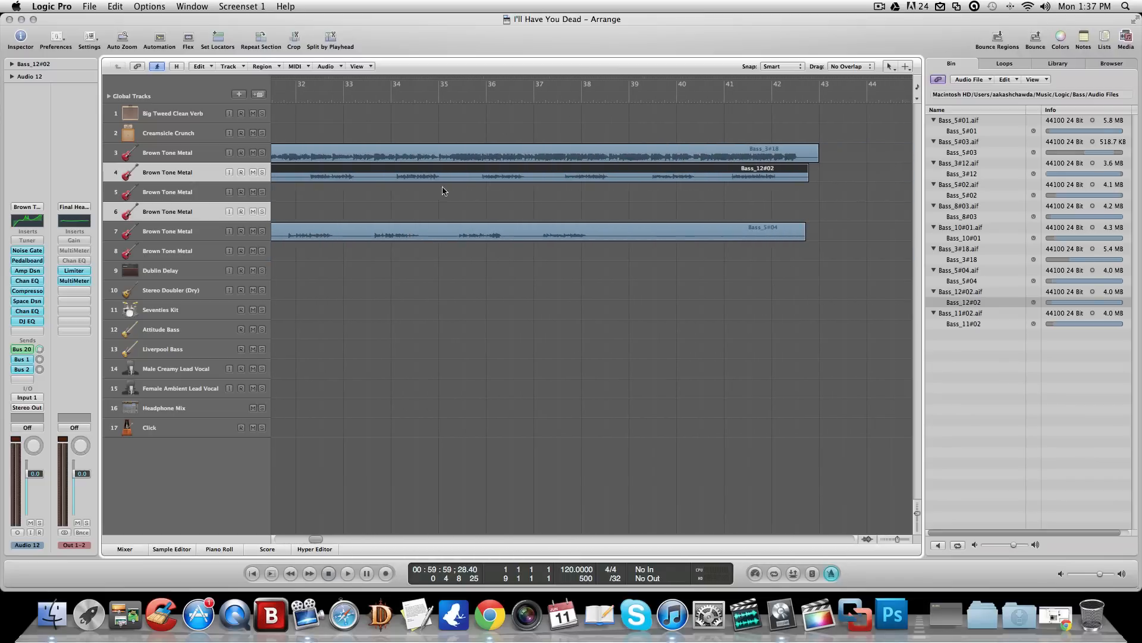
scroll(726, 162, "left", 20)
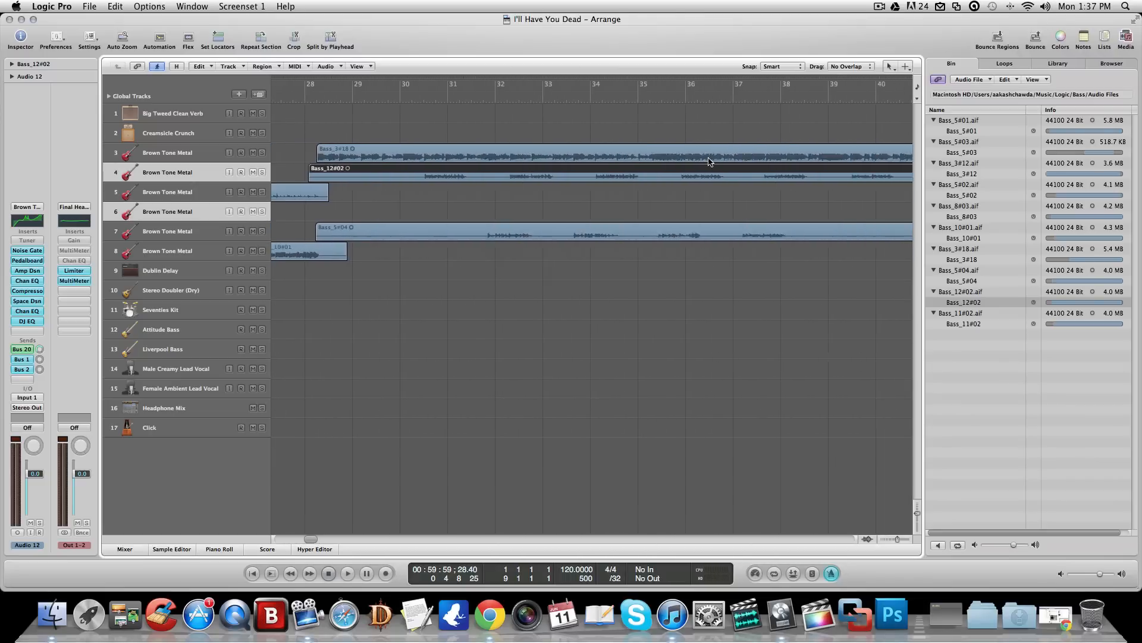
scroll(684, 296, "left", 3)
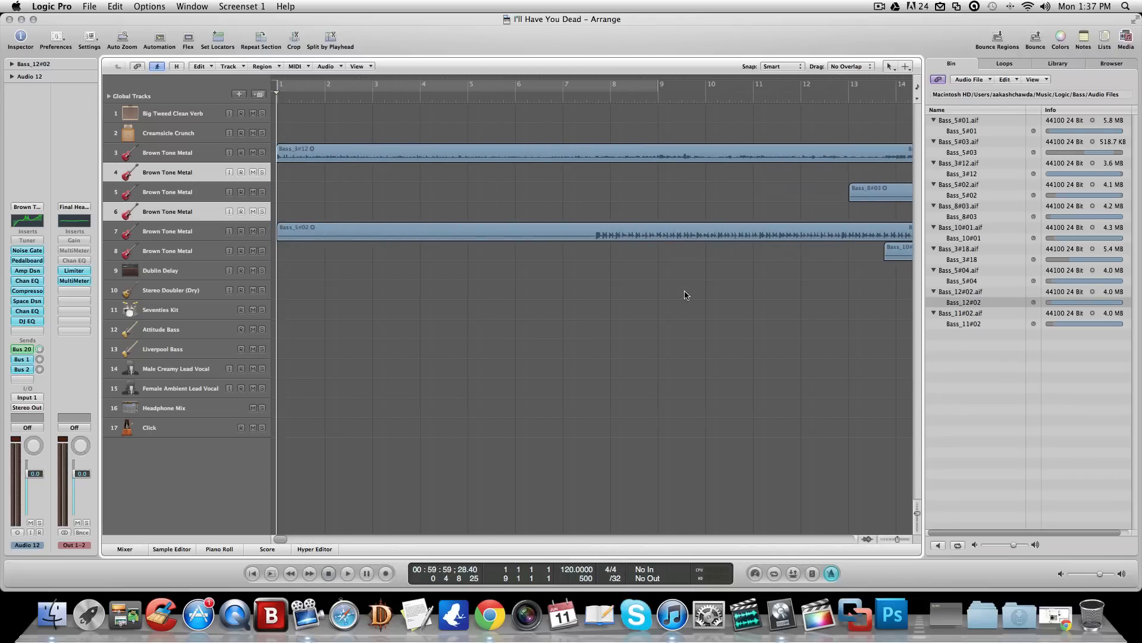
scroll(662, 177, "right", 12)
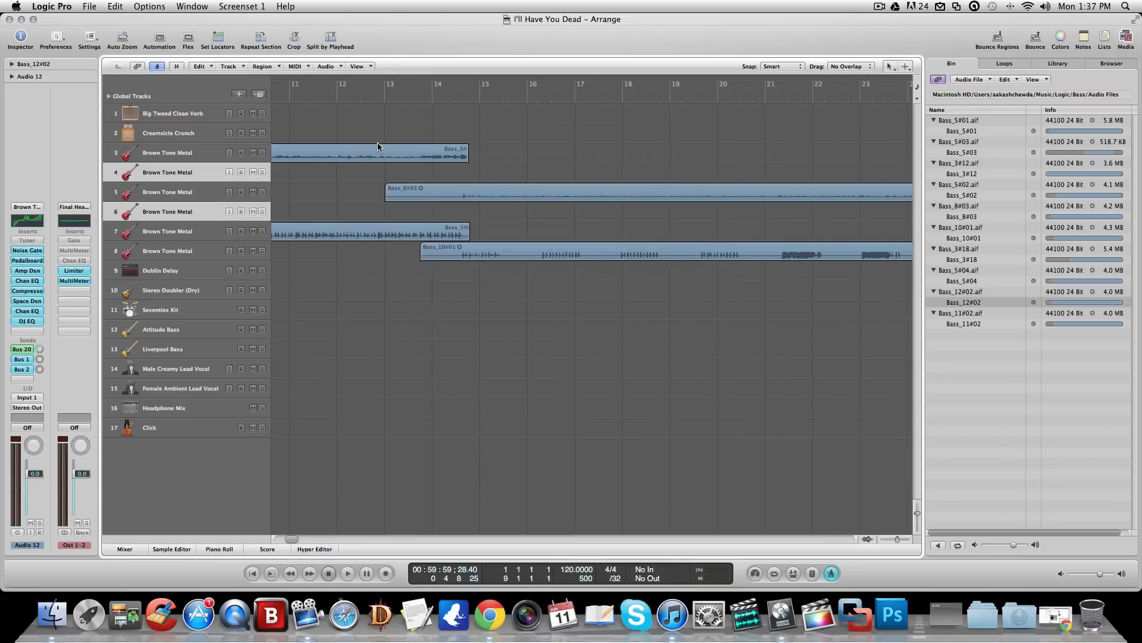
scroll(377, 145, "left", 13)
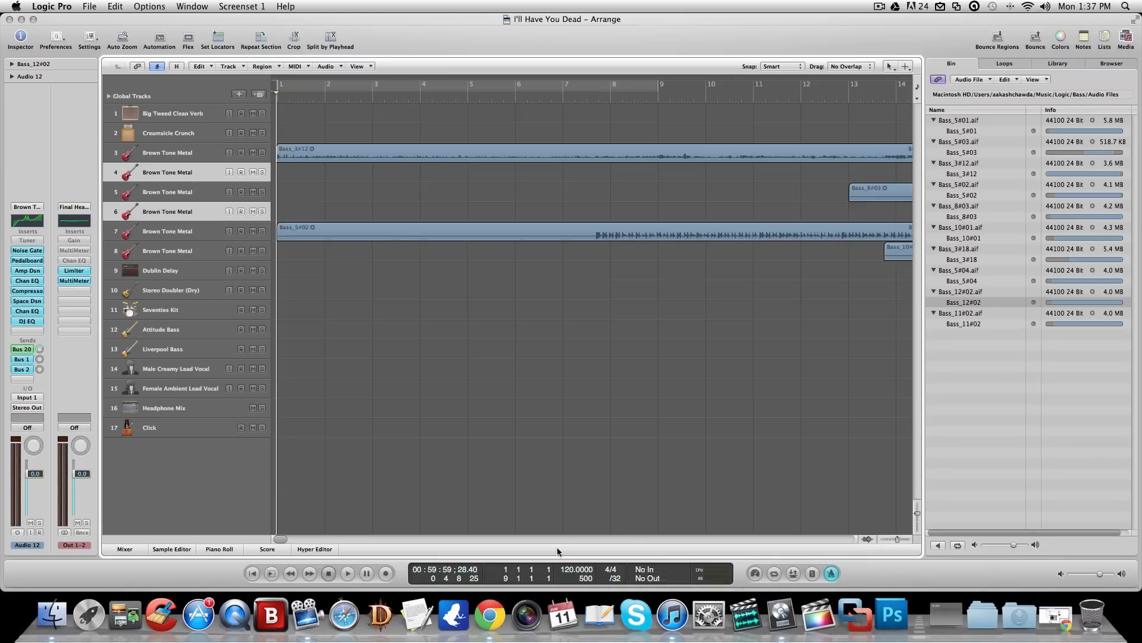
Open the project's tempo and time signature values for editing without changing them
double_click(582, 571)
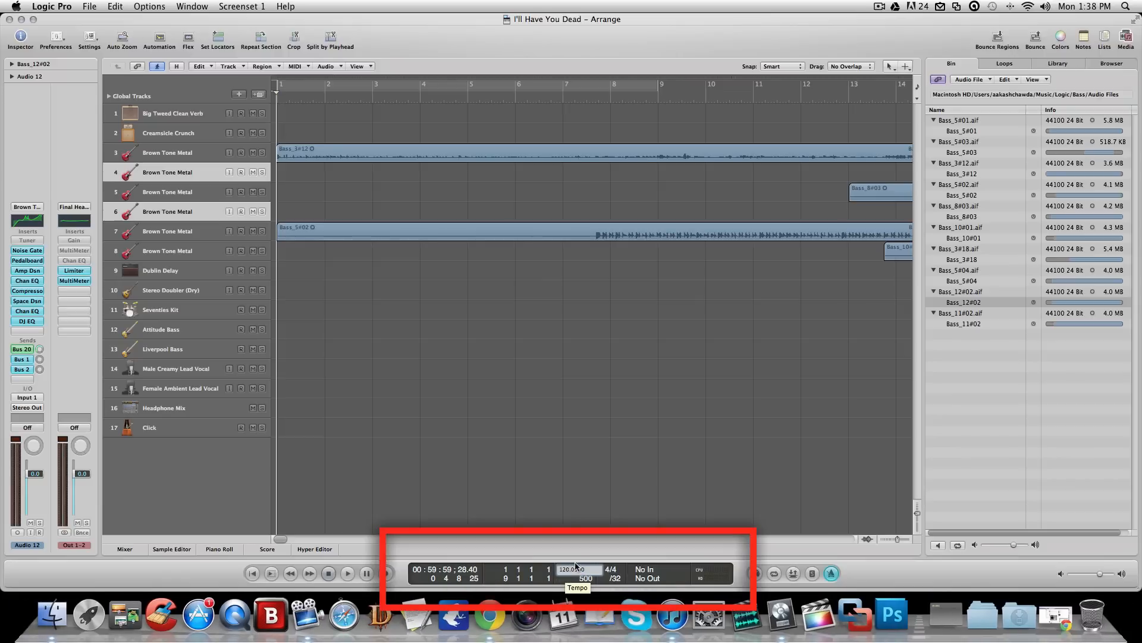
key("Return")
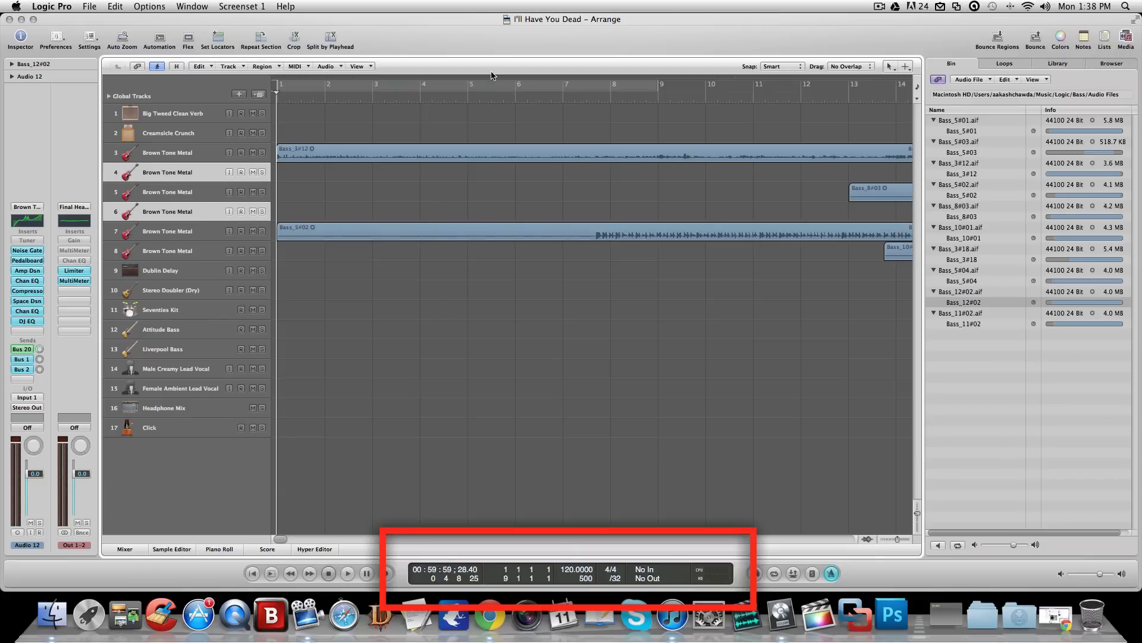
double_click(610, 573)
left_click(613, 527)
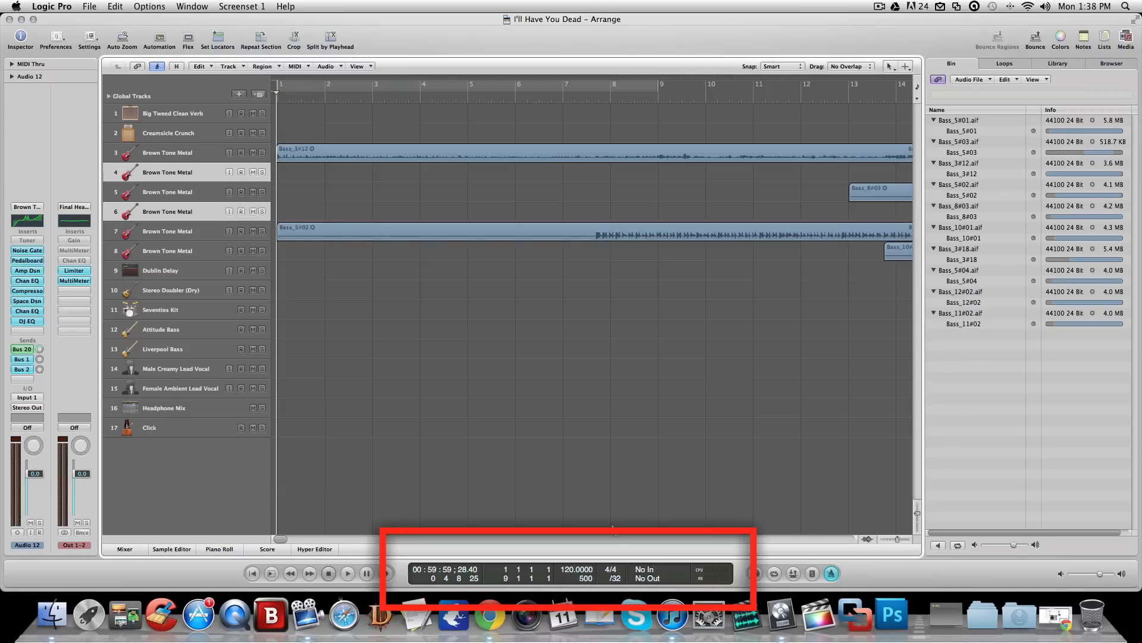
double_click(573, 570)
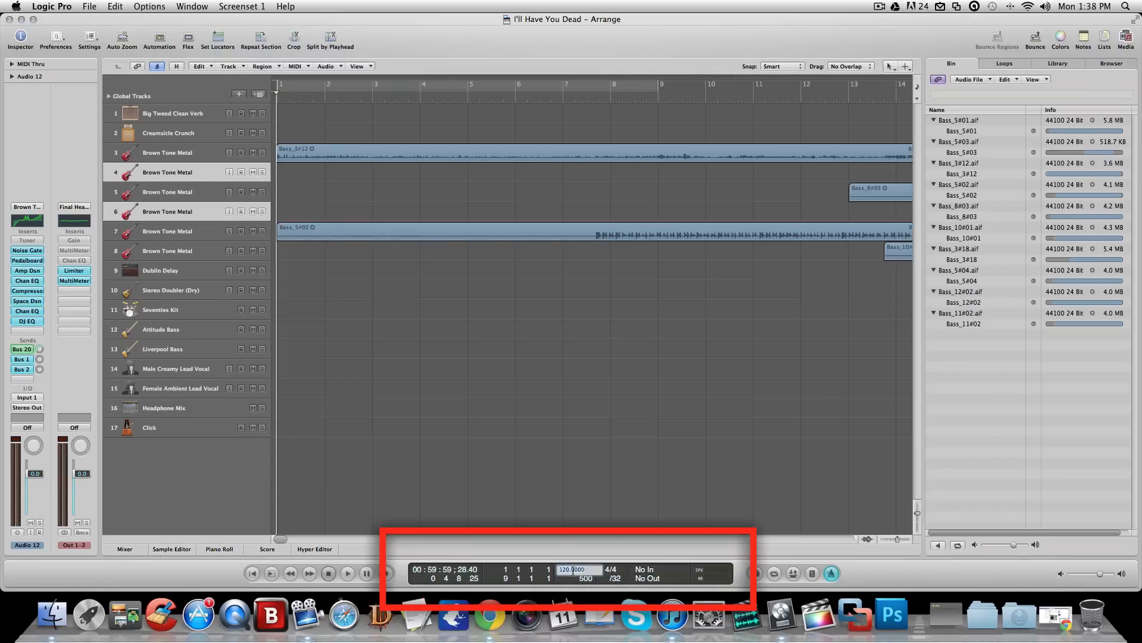
left_click(605, 570)
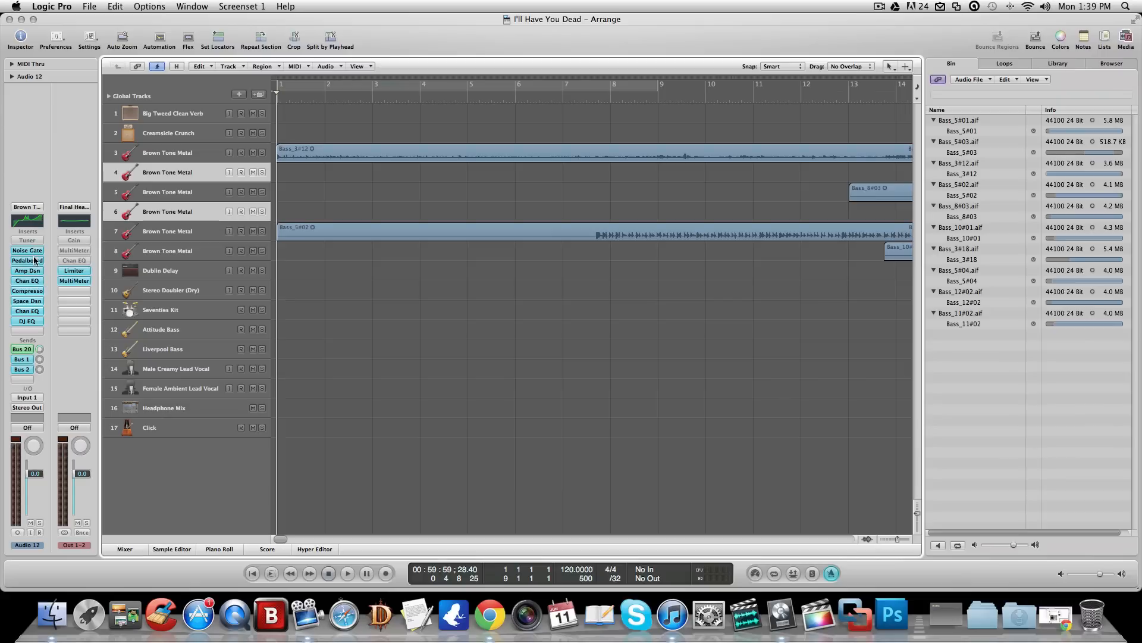
Show the Library presets for the Brown Tone Metal track 5 and browse those for the Creamsicle Crunch track
left_click(189, 195)
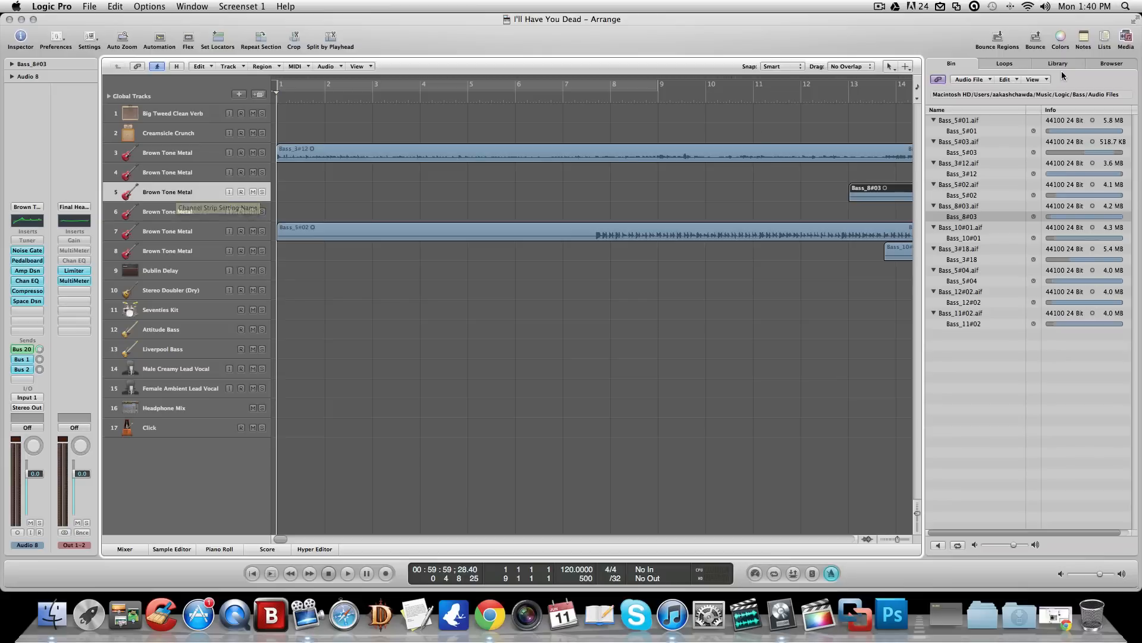
left_click(1020, 62)
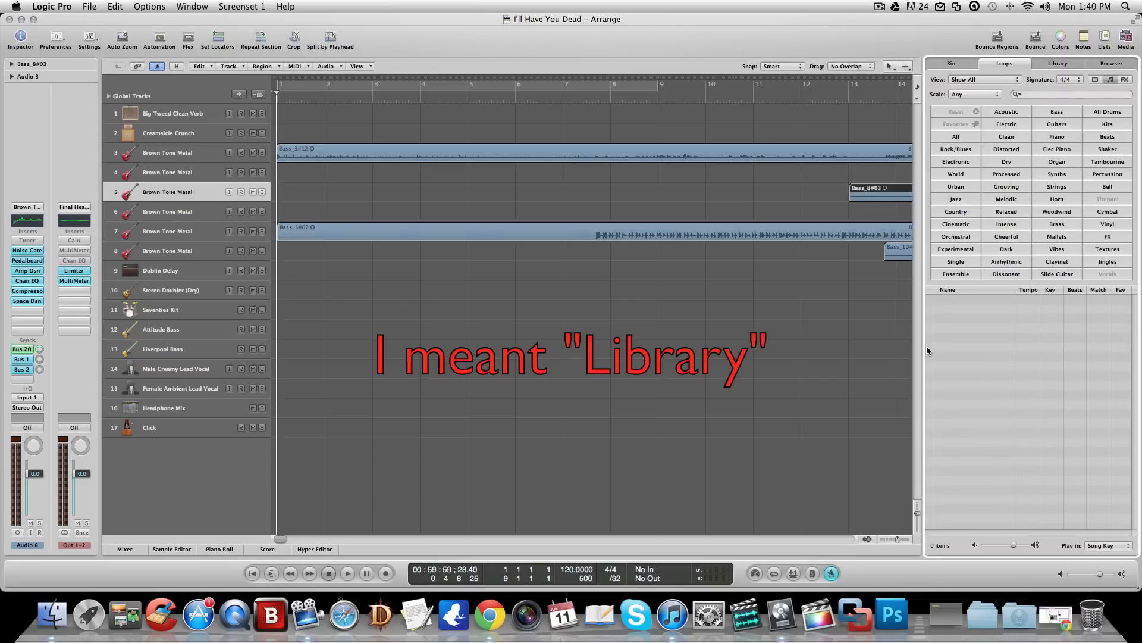
left_click(1130, 39)
left_click(1130, 39)
left_click(1052, 64)
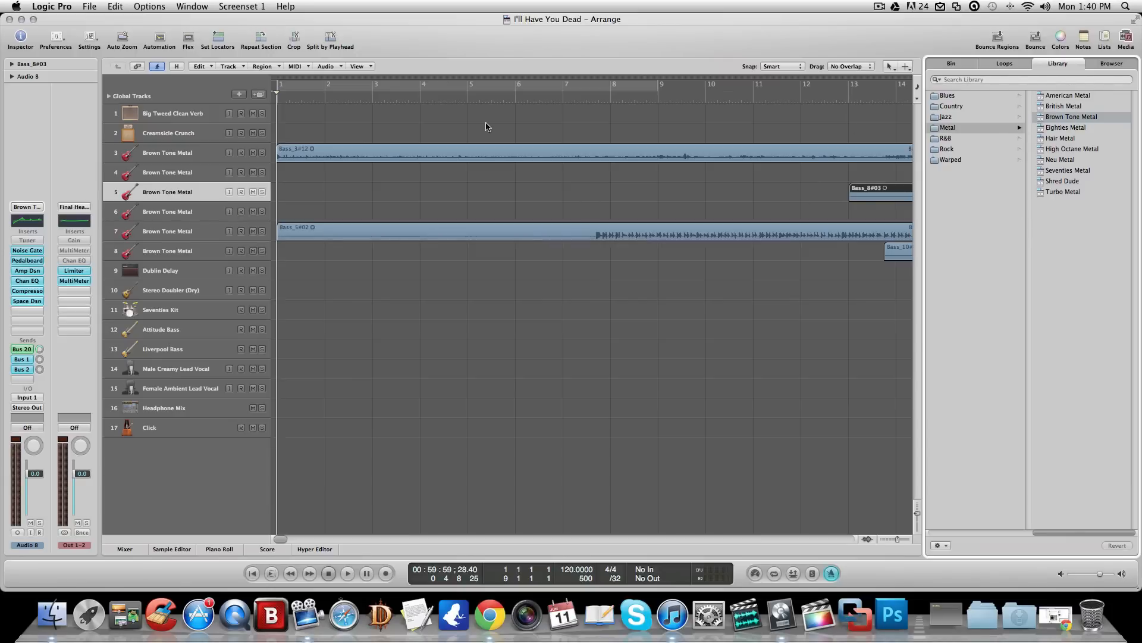
left_click(178, 137)
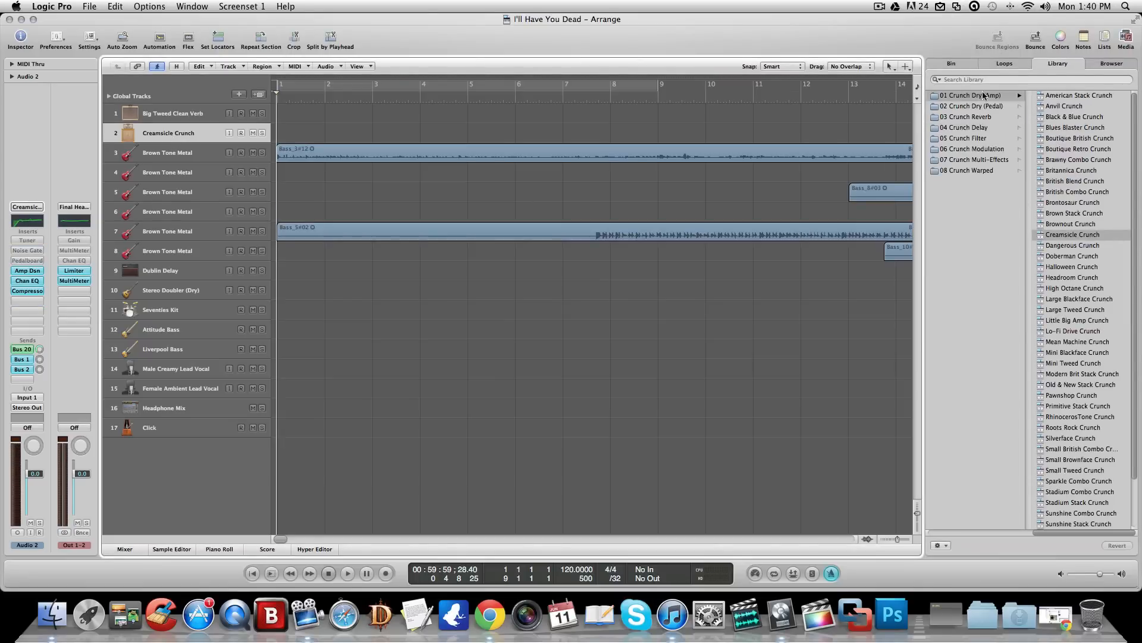
scroll(1080, 276, "down", 3)
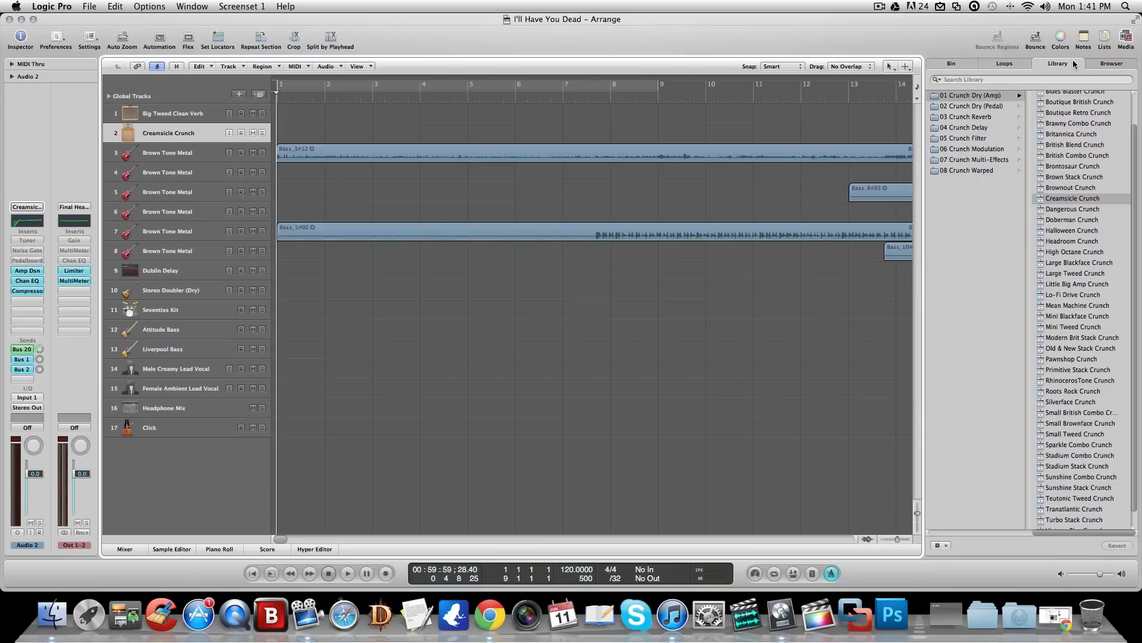
Apply the Shred Dude preset to track 5 and the Modern Brit Stack Crunch preset to track 2
left_click(152, 194)
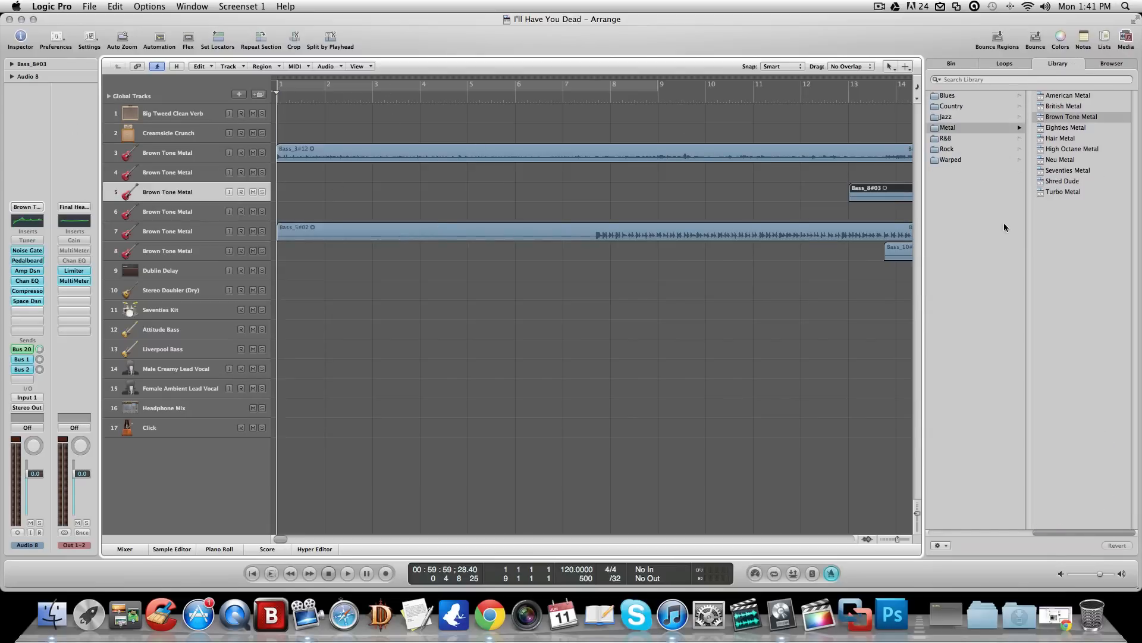
left_click(1062, 183)
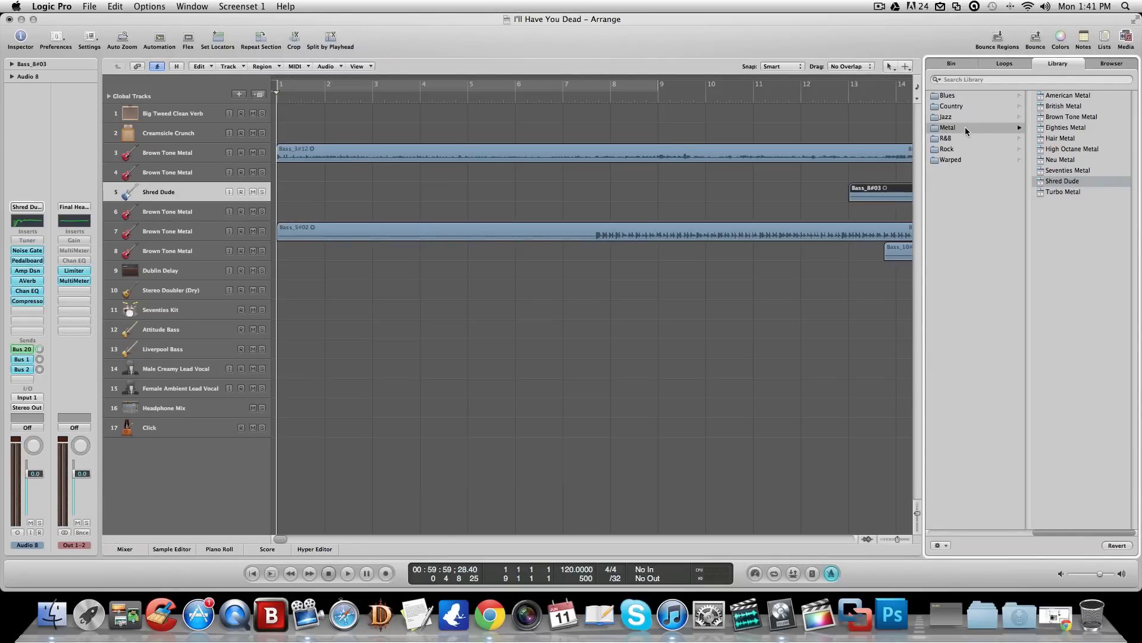
left_click(175, 131)
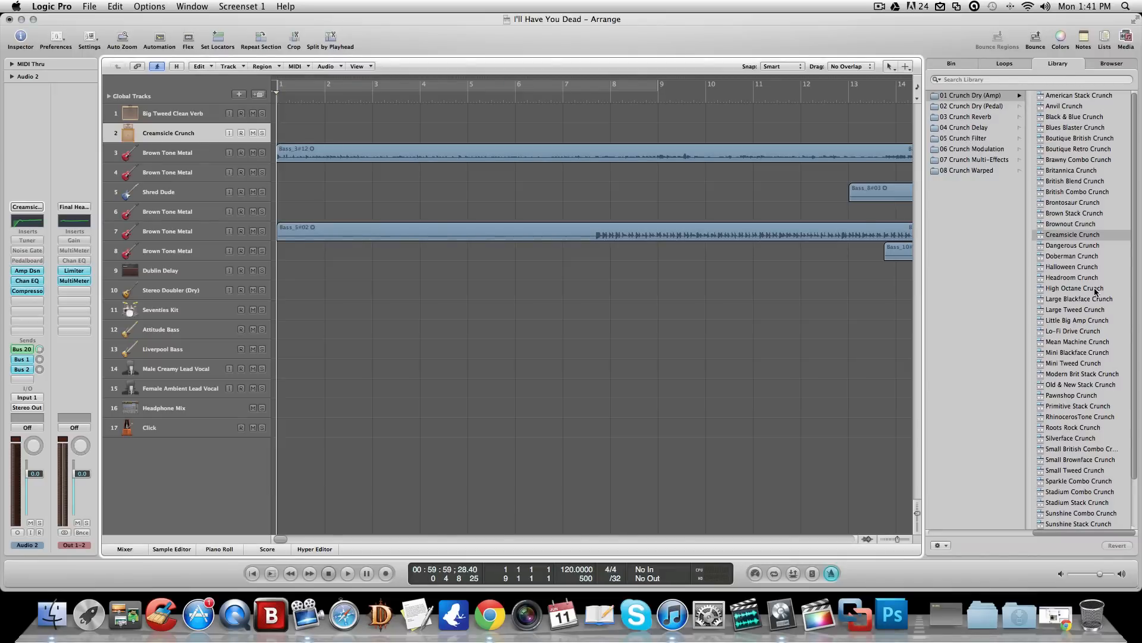
left_click(1086, 374)
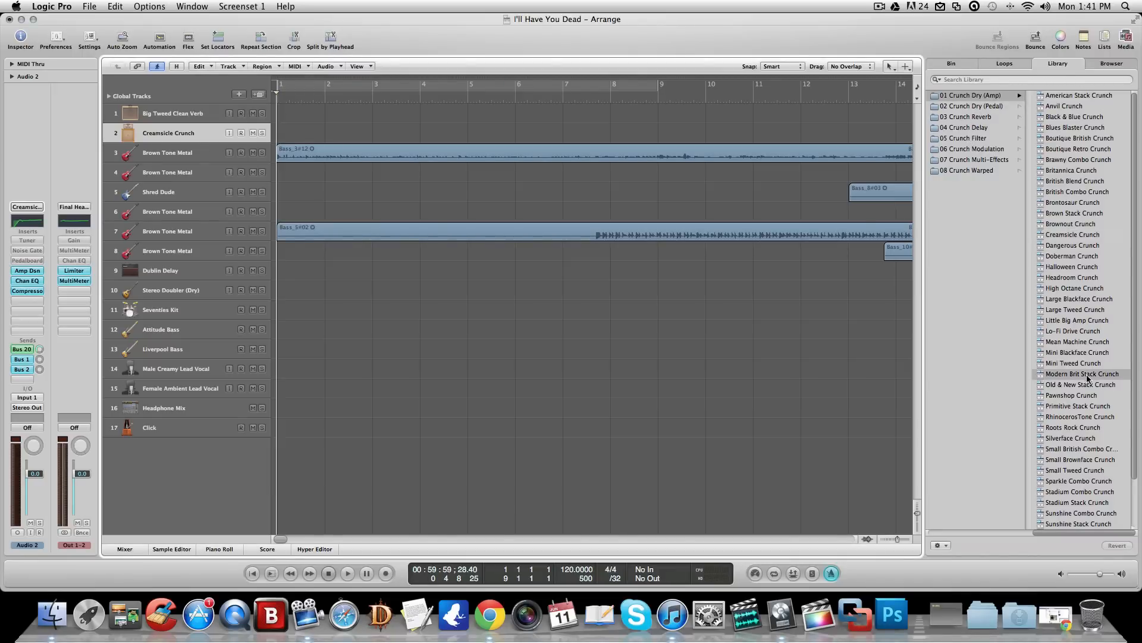
Switch input monitoring on for the Modern Brit Stack Crunch and Shred Dude tracks and turn it back off
left_click(229, 134)
left_click(230, 192)
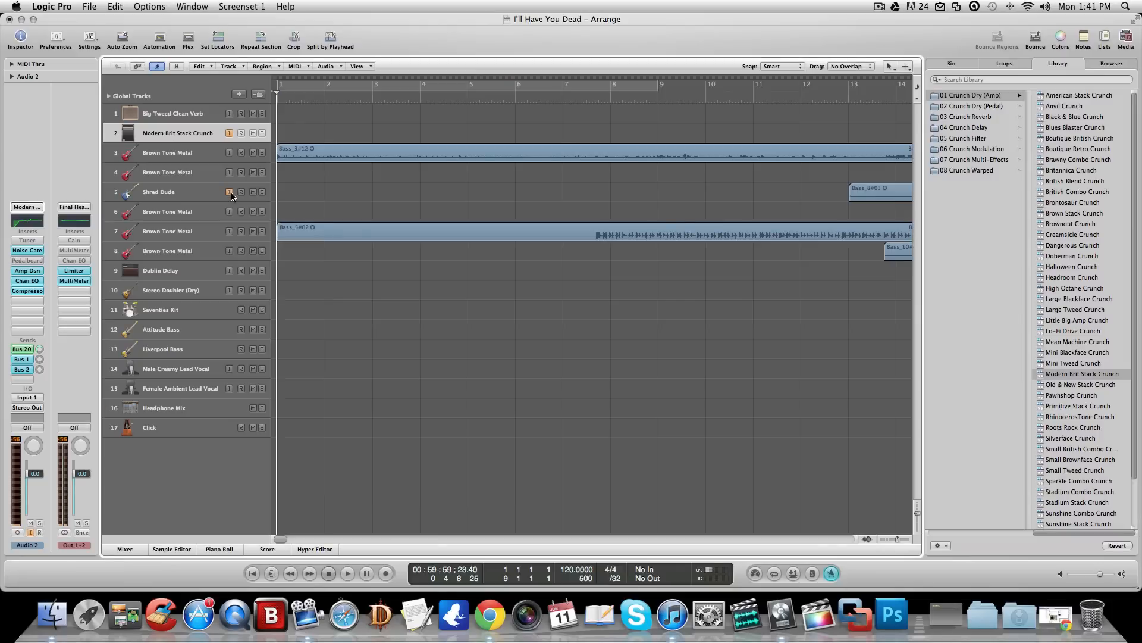
left_click(229, 192)
Inspect the Pedalboard effect on the Shred Dude track, toggle its bypass on and off, and close it
left_click(218, 193)
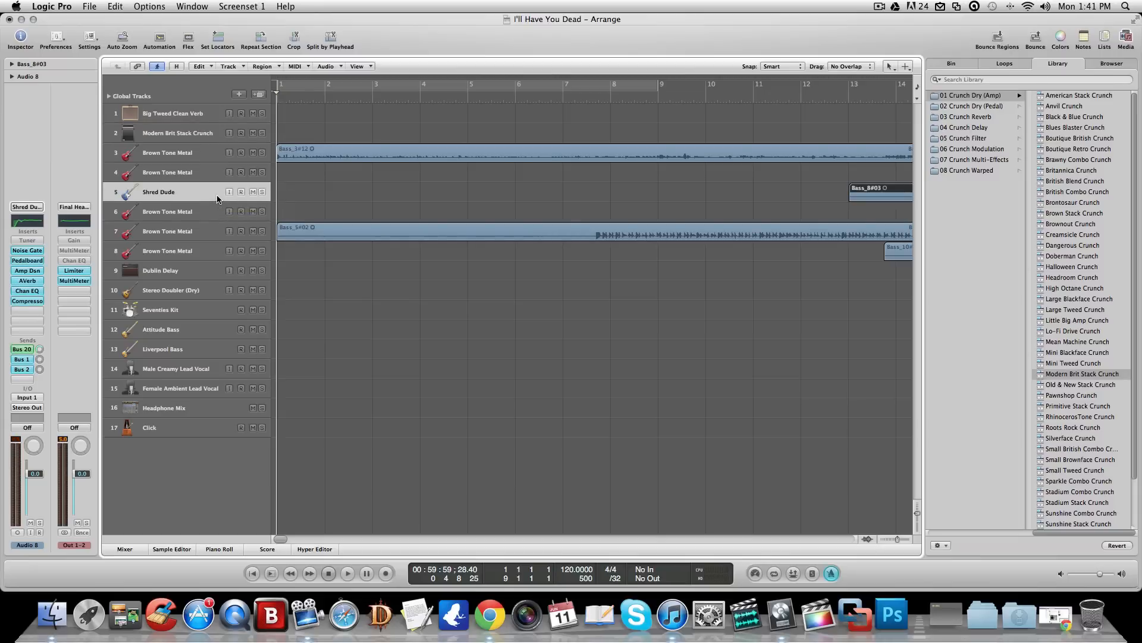
left_click(27, 260)
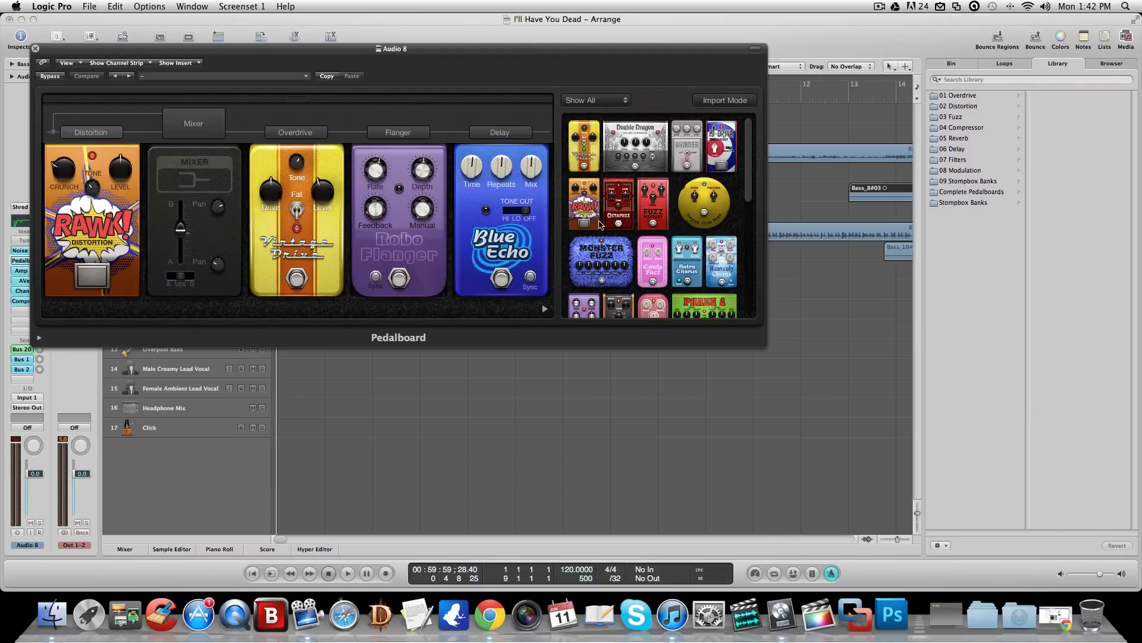
left_click(50, 76)
left_click(52, 80)
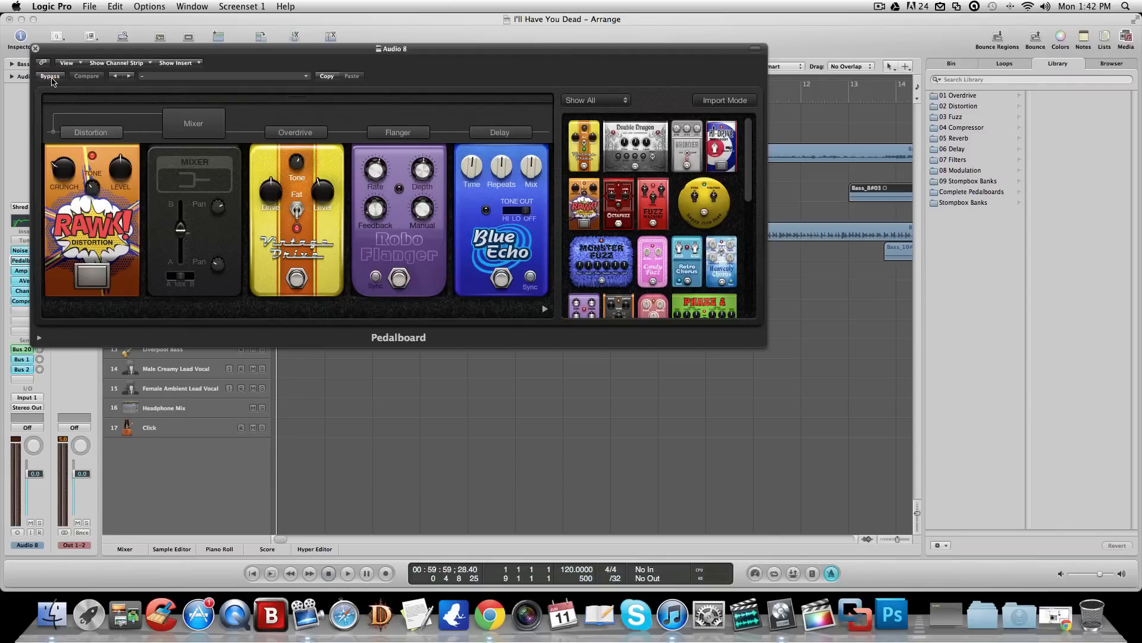
left_click(36, 48)
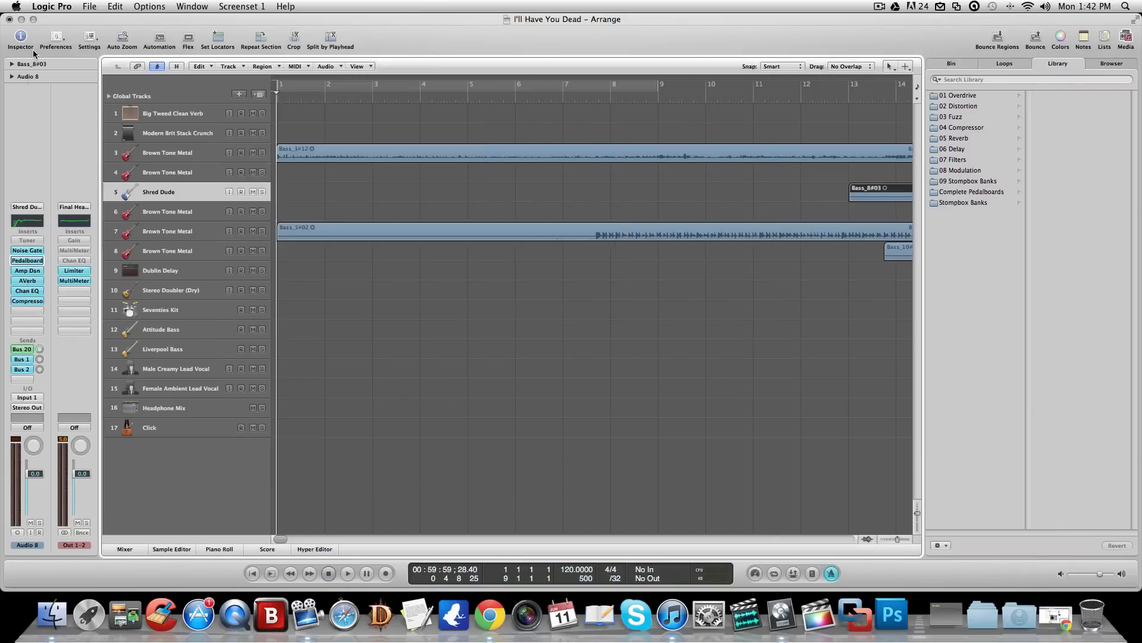
Inspect the Noise Gate and the other insert effects on the Shred Dude channel strip
left_click(35, 251)
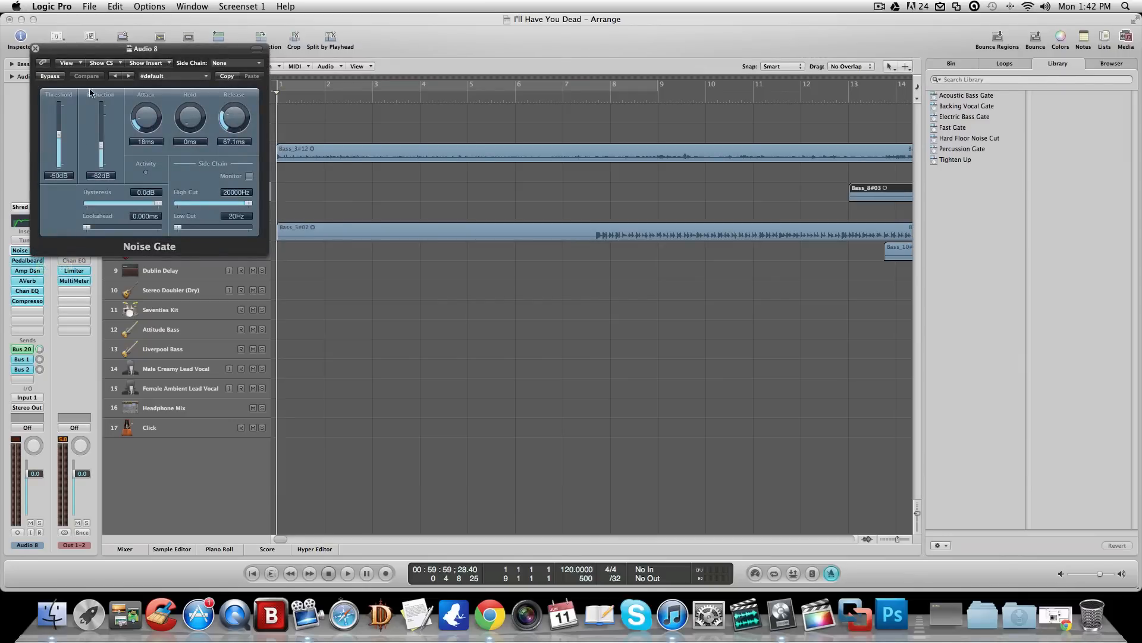
left_click(36, 49)
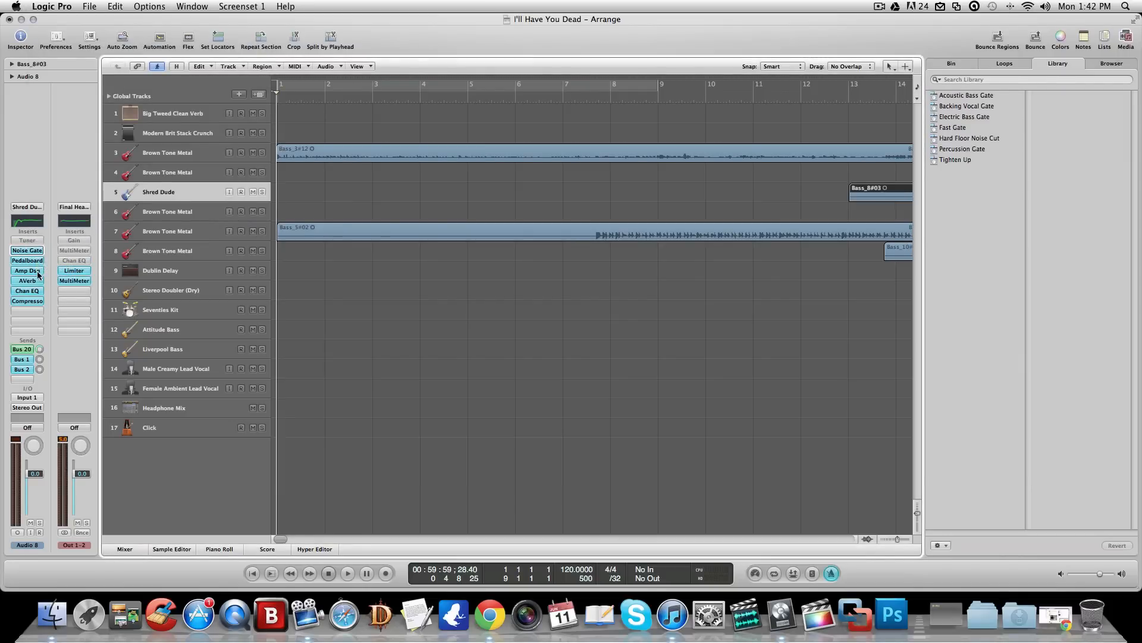
left_click(33, 305)
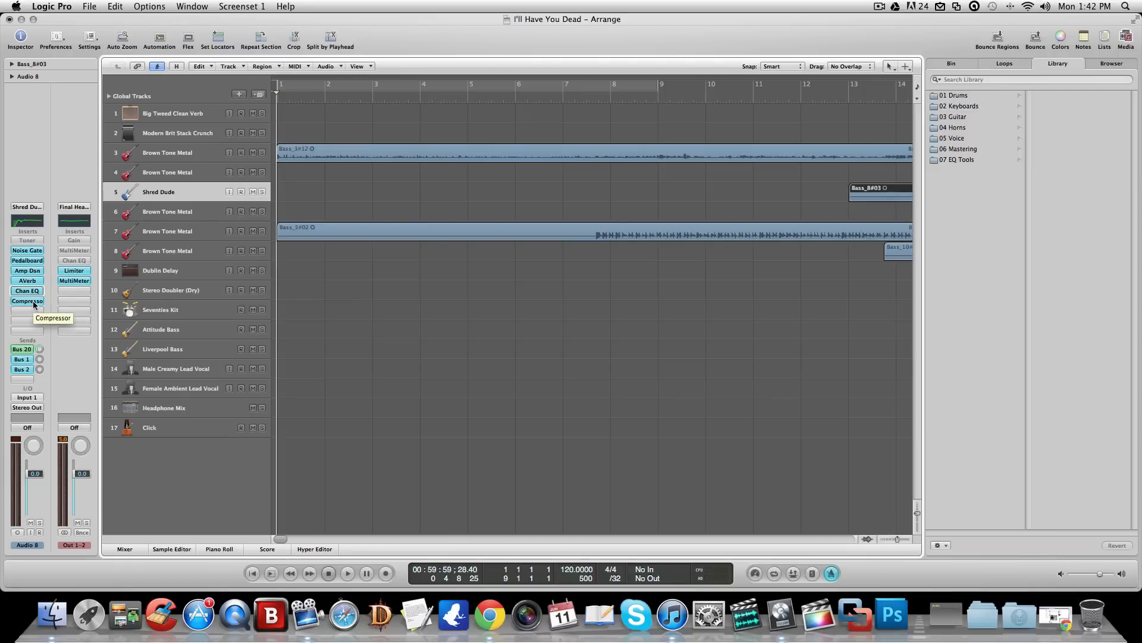
left_click(31, 310)
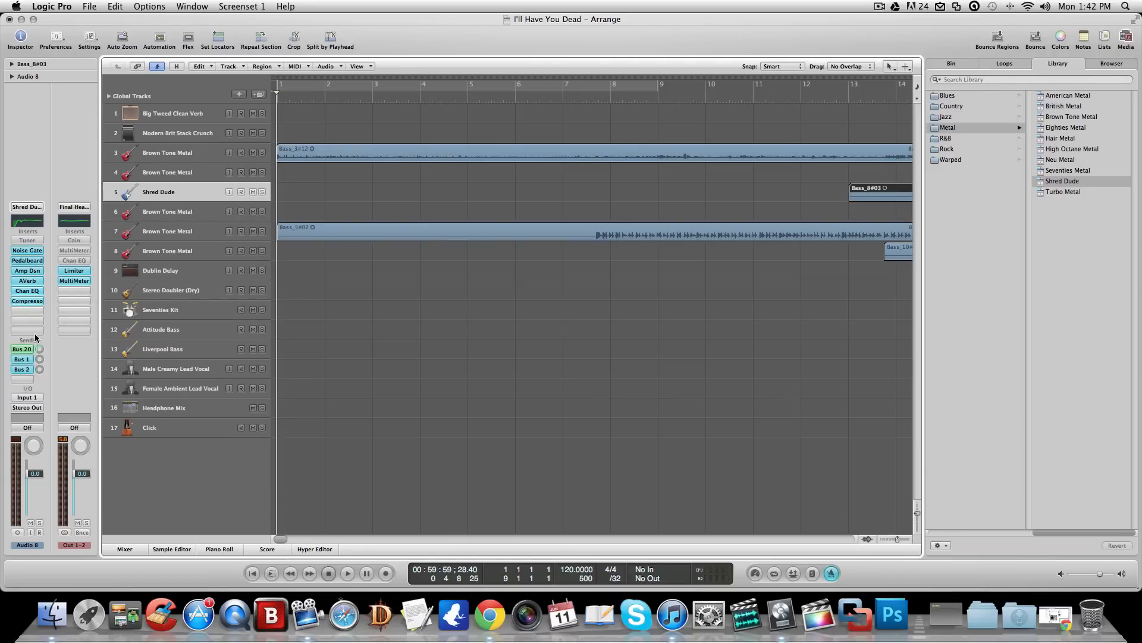
right_click(30, 302)
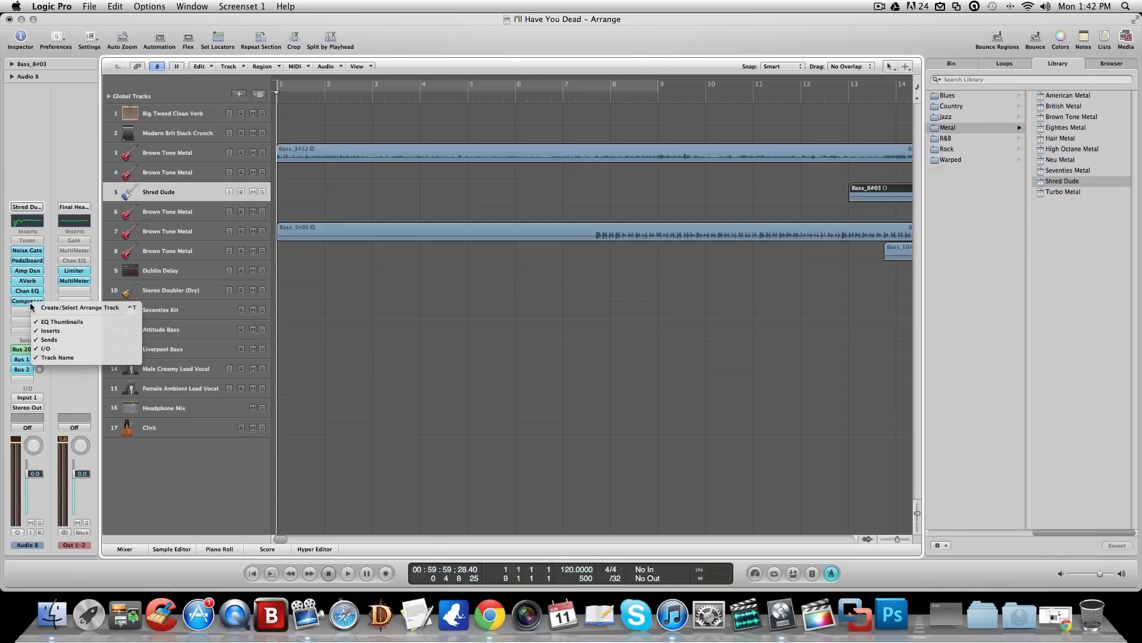
left_click(45, 177)
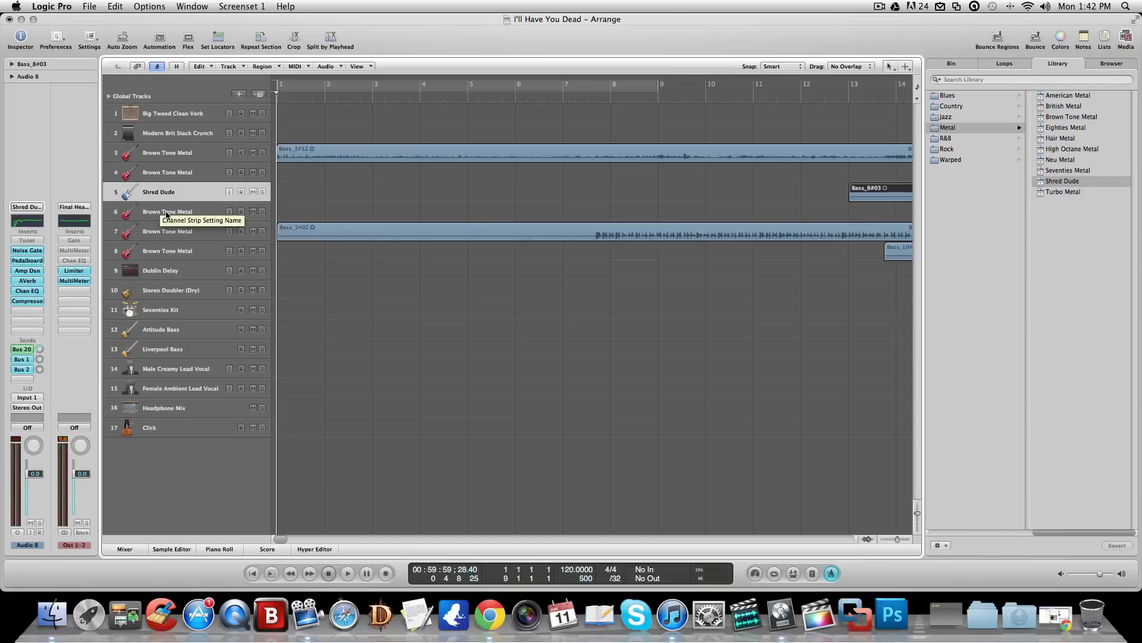
Select track 4, play the arrangement from bar 1 and stop playback just before bar 8
scroll(370, 185, "right", 5)
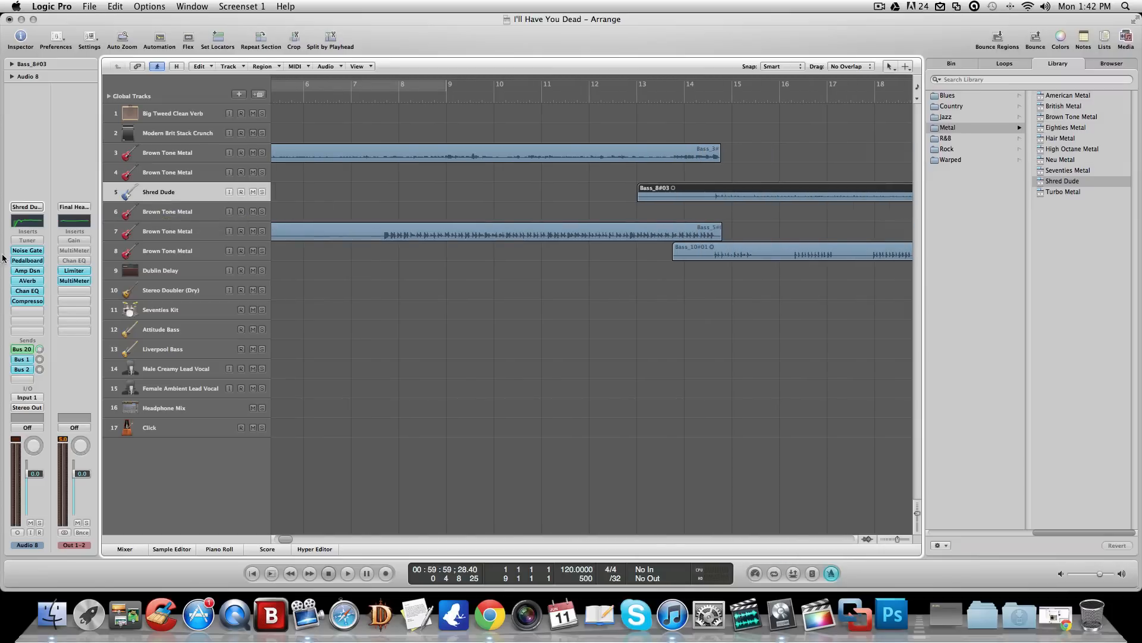
left_click(169, 174)
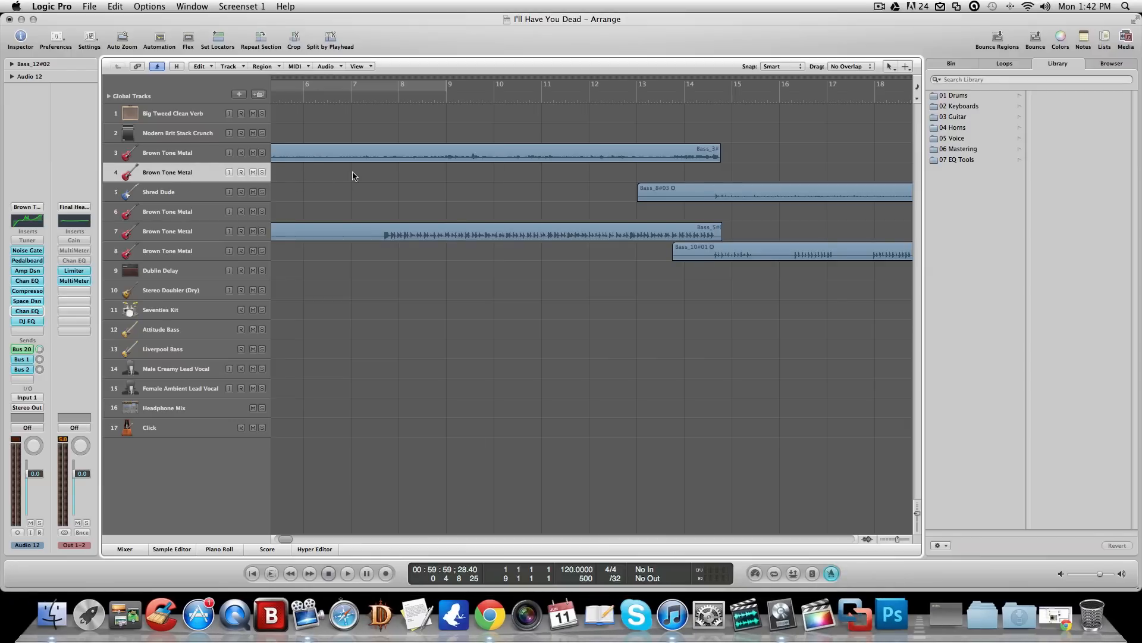
scroll(352, 175, "left", 10)
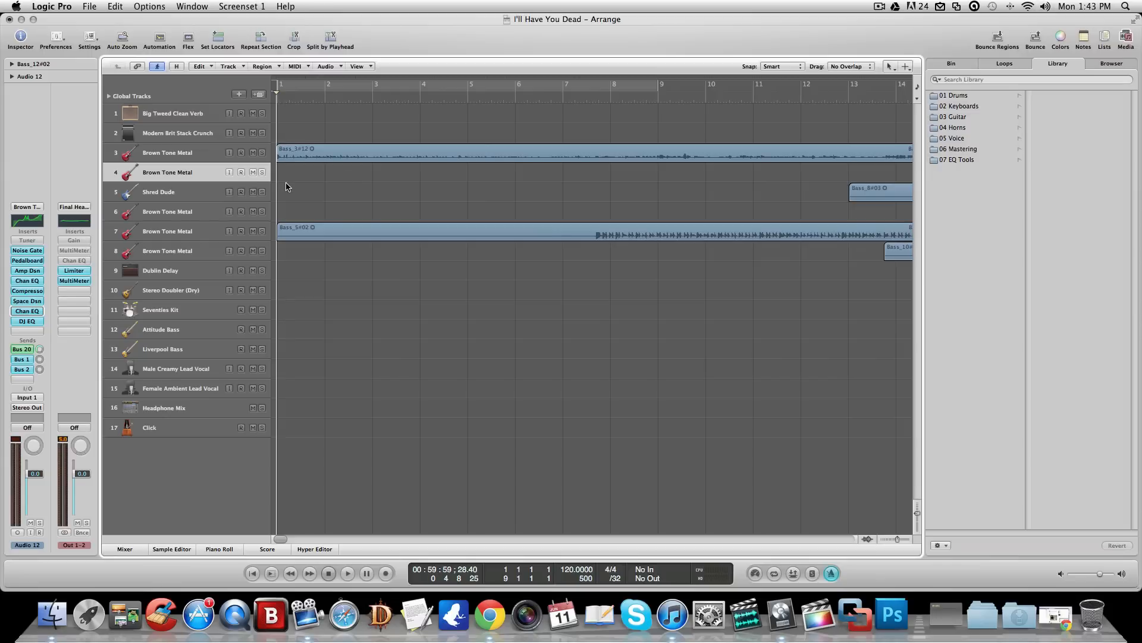
key("space")
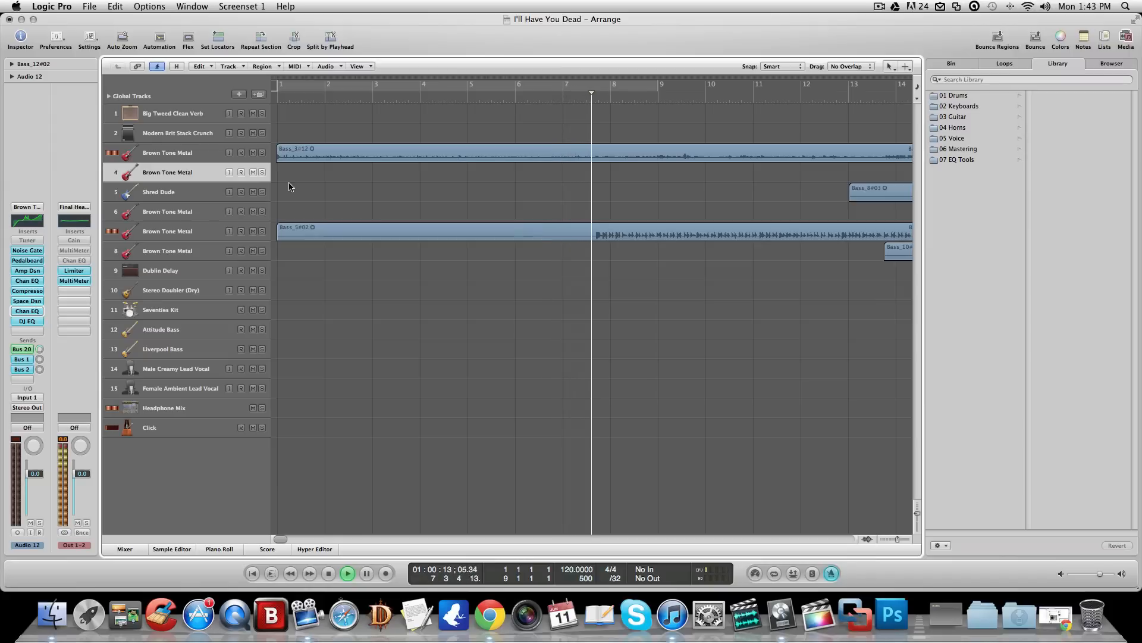
key("space")
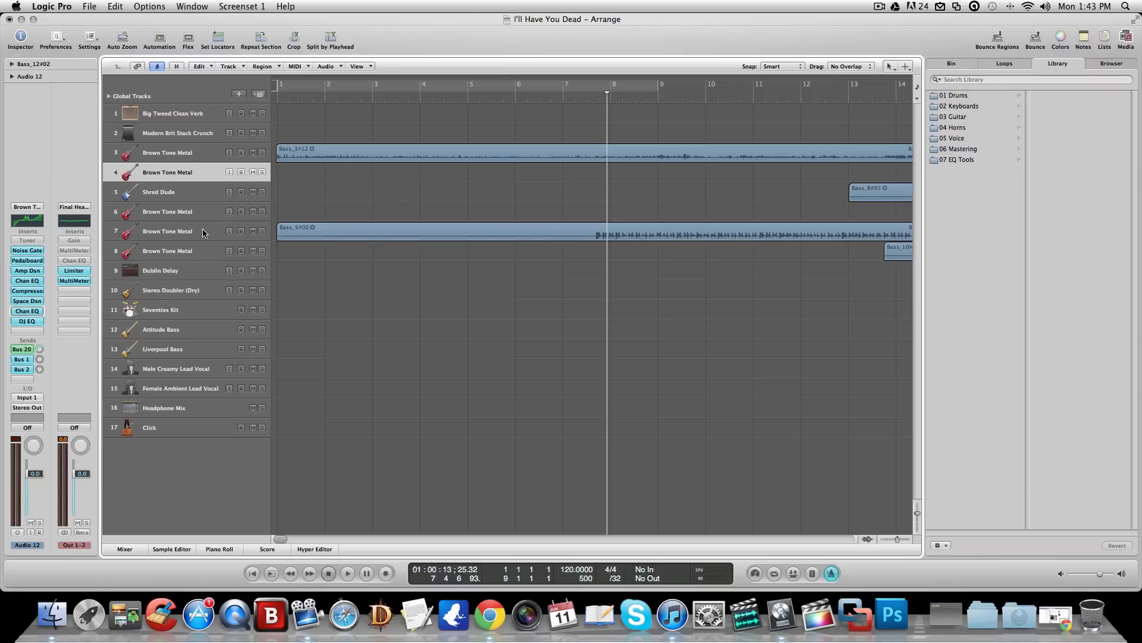
Duplicate the Brown Tone Metal track 3 with its channel settings and select the new track below it
left_click(171, 157)
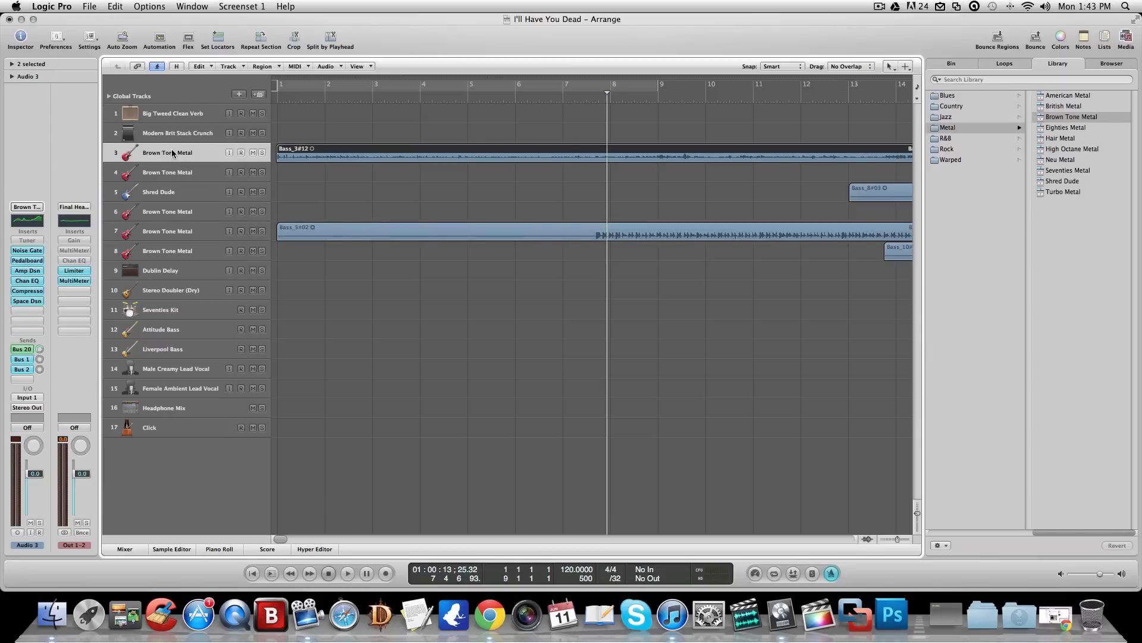
key("super+d")
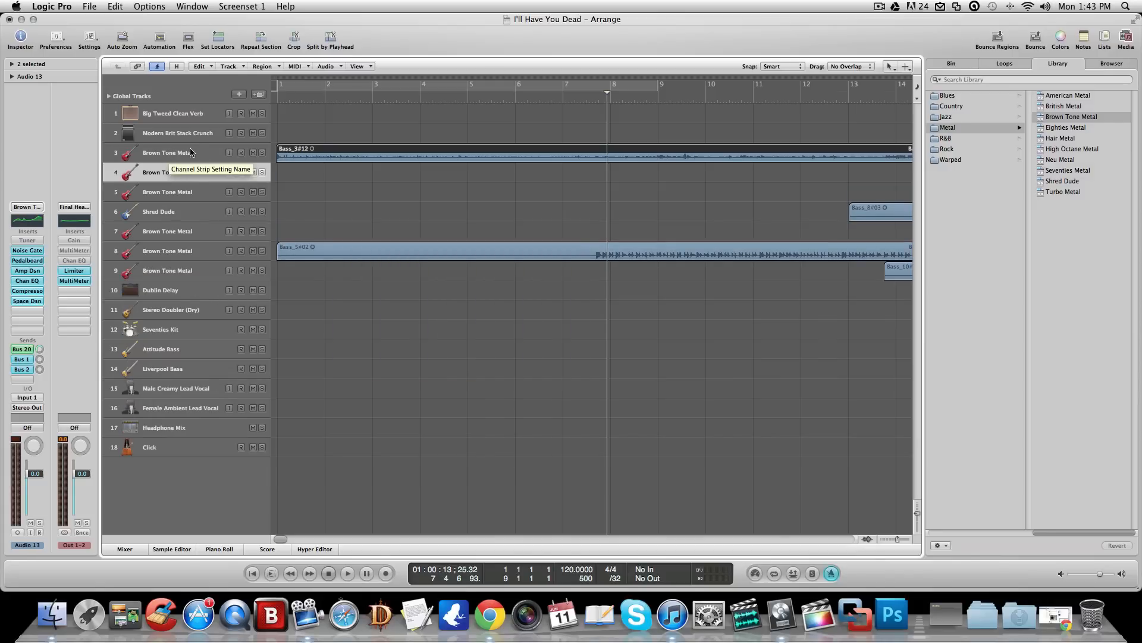
left_click(184, 173)
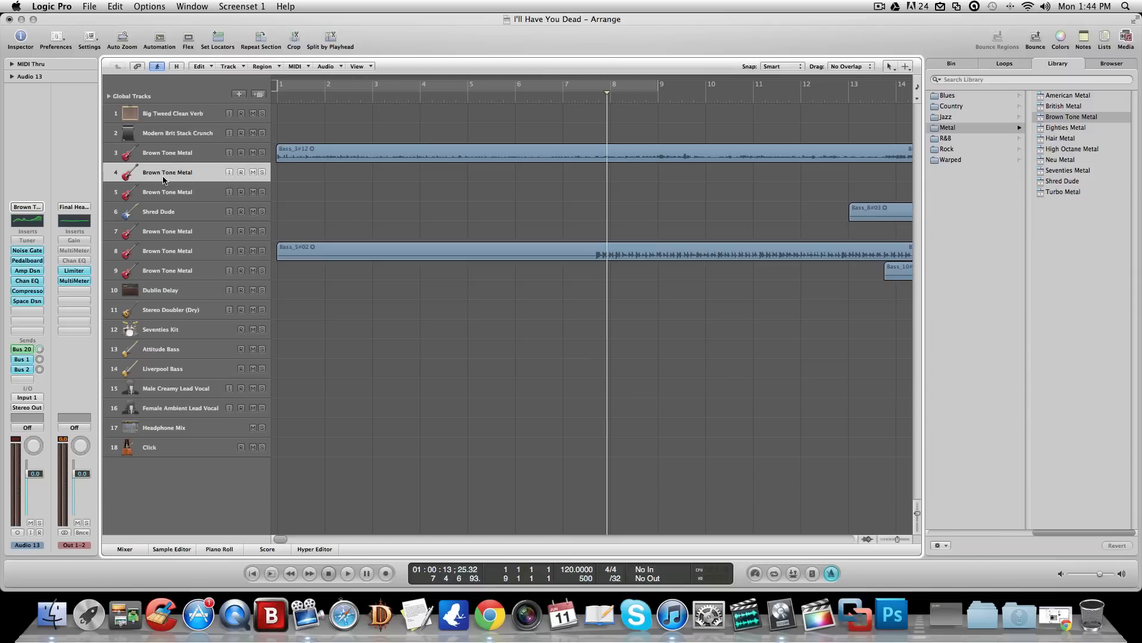